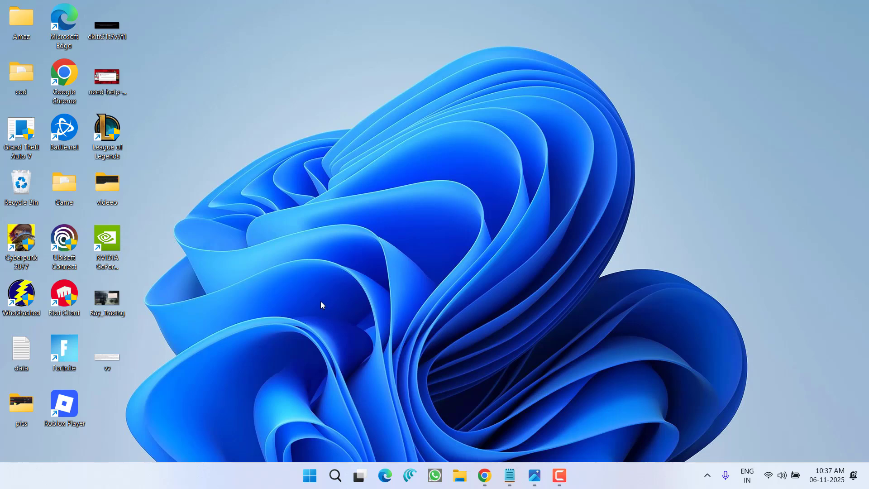
- Uninstall Bonjour from the appwiz.cpl installed programs list, then close that window
{"action": "right_click", "coordinate": [310, 475]}
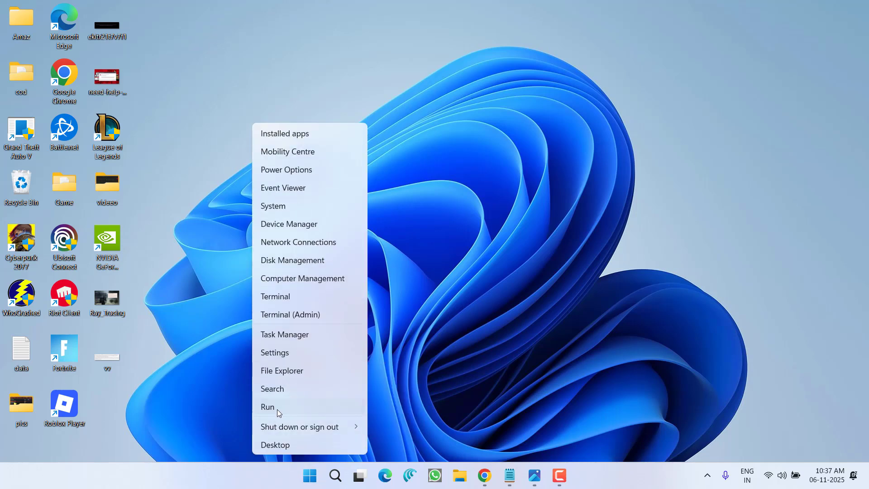
{"action": "left_click", "coordinate": [277, 409]}
{"action": "type", "text": "appwiz.cpl"}
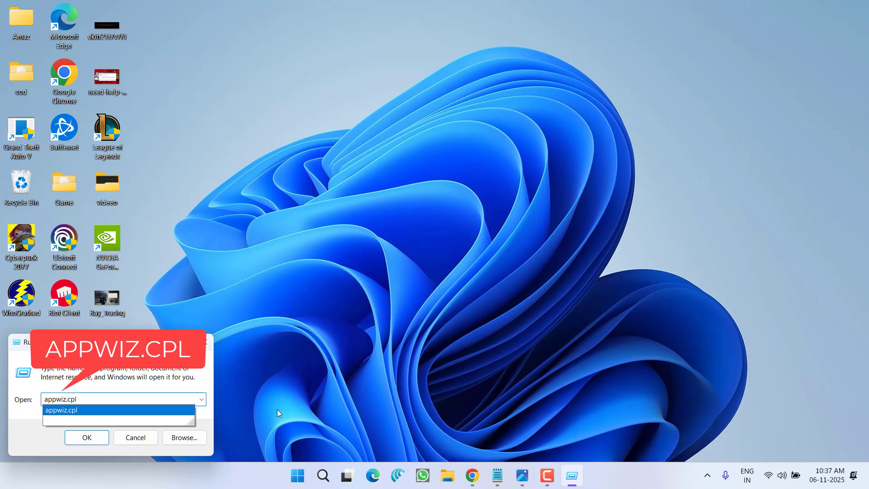
{"action": "key", "text": "Return"}
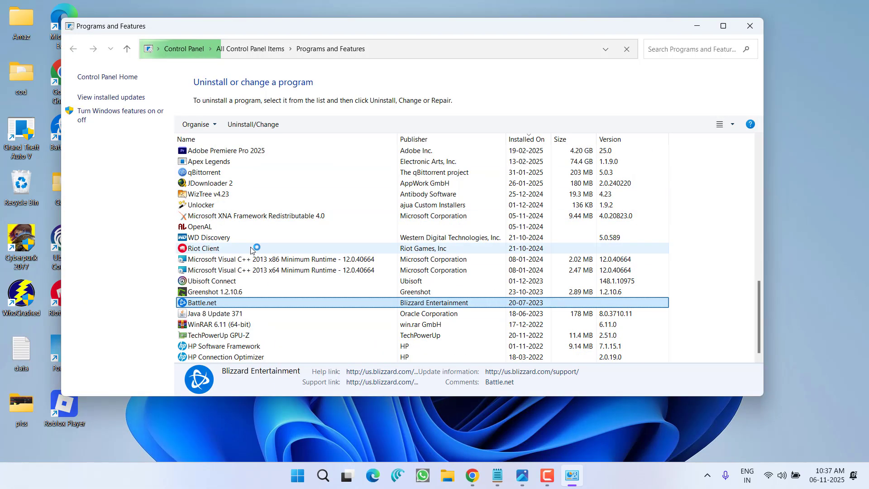
{"action": "left_click", "coordinate": [280, 184]}
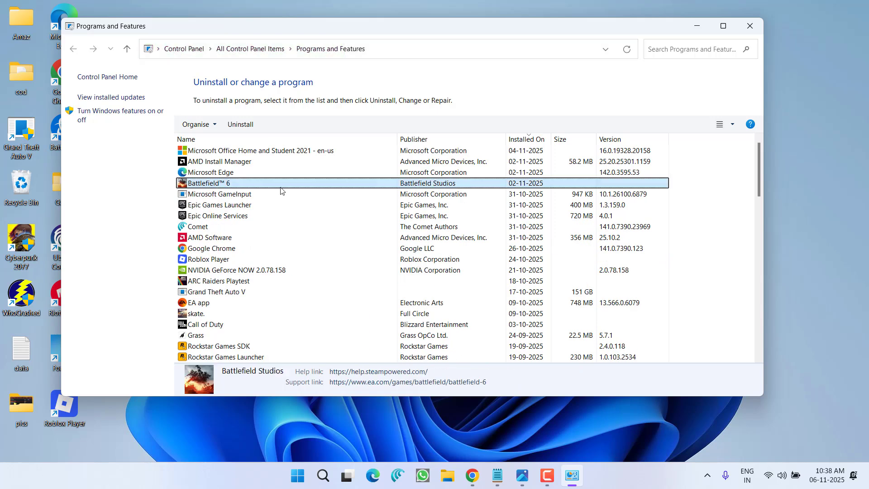
{"action": "key", "text": "b"}
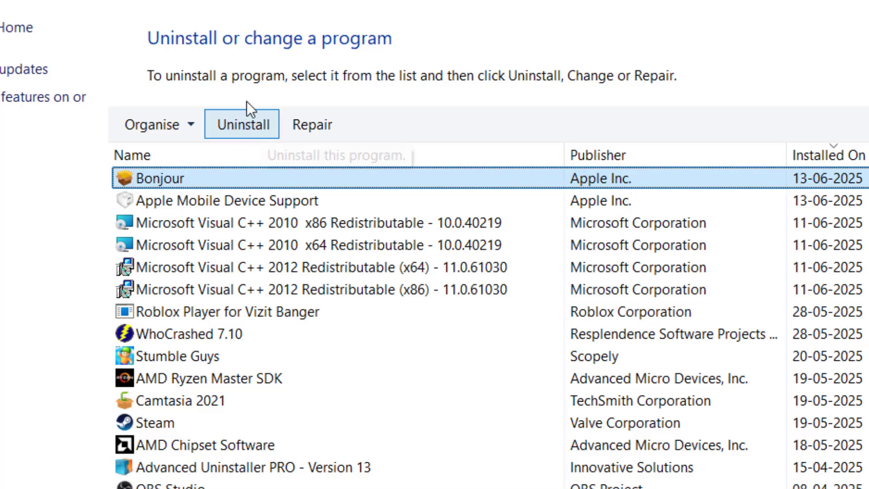
{"action": "left_click", "coordinate": [240, 115]}
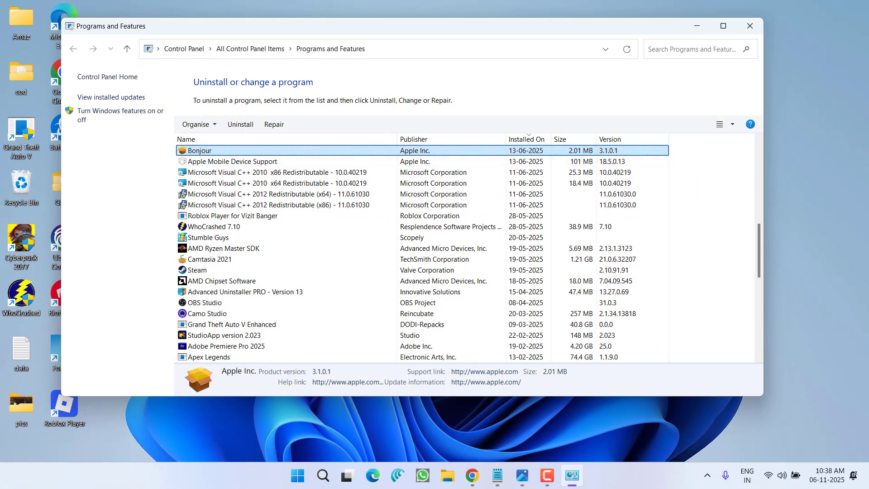
{"action": "left_click", "coordinate": [749, 26]}
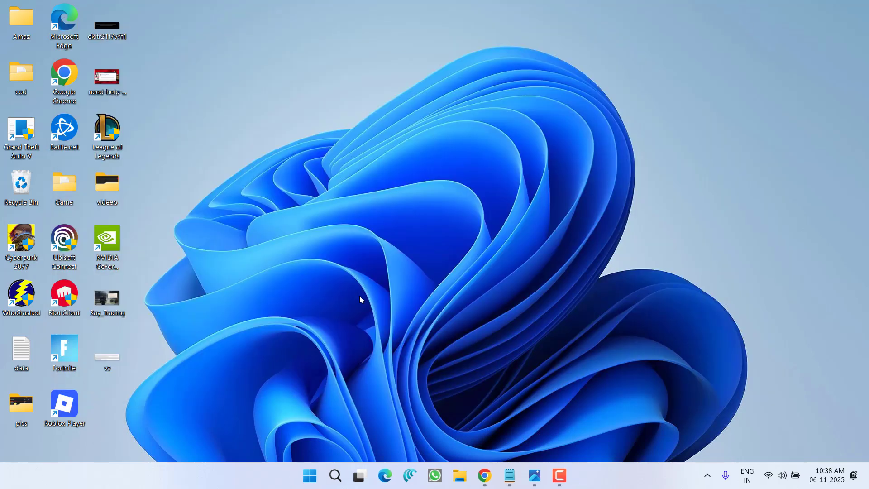
- Open Event Viewer's Application log, inspect the latest event, then switch to the VALORANT crash image
{"action": "left_click", "coordinate": [309, 475]}
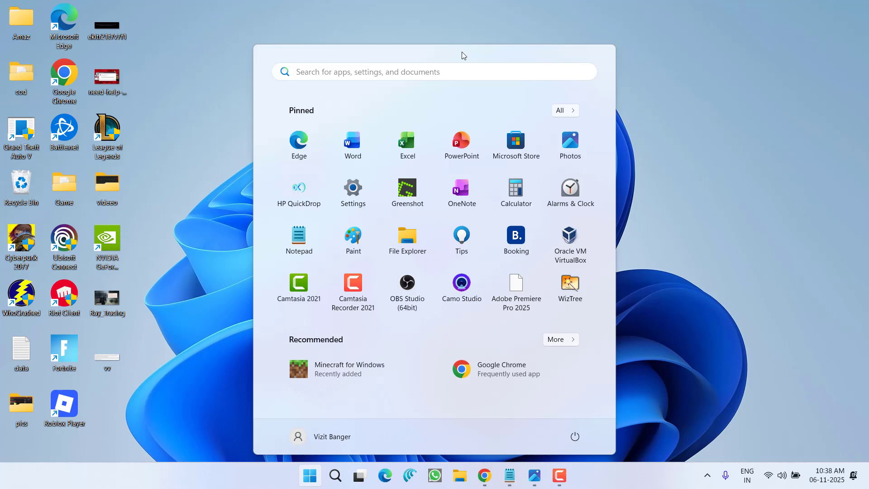
{"action": "type", "text": "EVENT"}
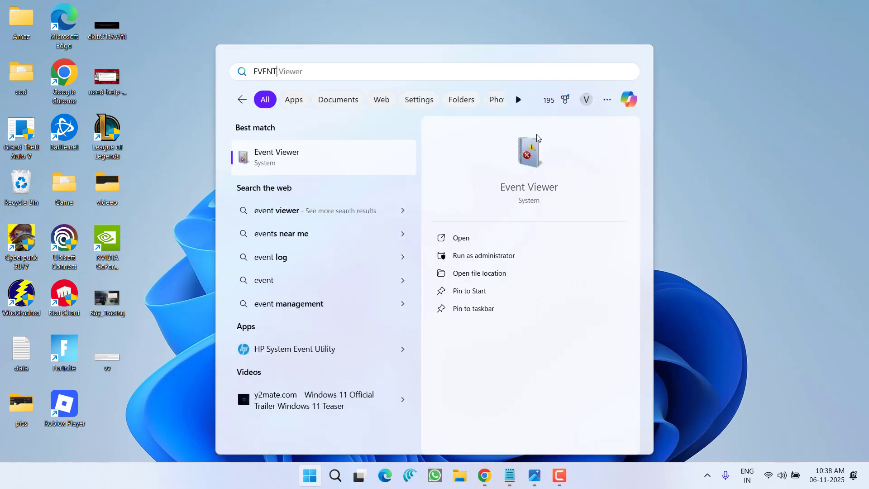
{"action": "left_click", "coordinate": [526, 186]}
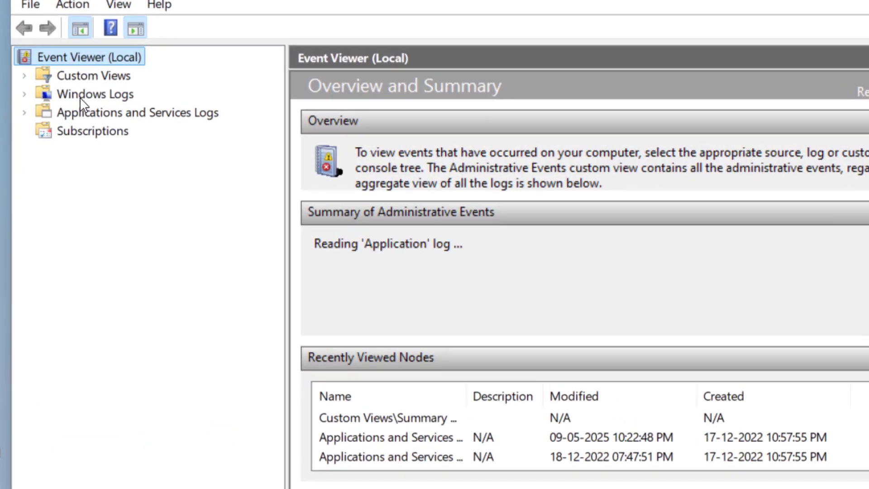
{"action": "left_click", "coordinate": [123, 115]}
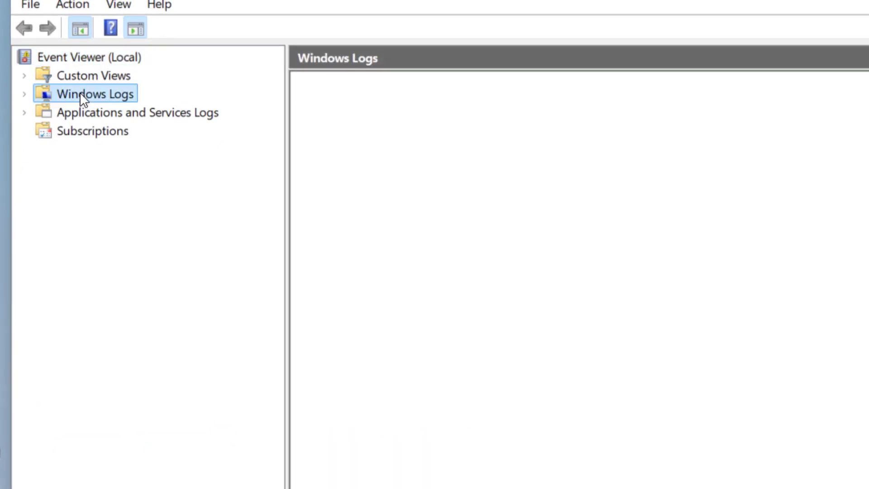
{"action": "left_click", "coordinate": [24, 94]}
{"action": "left_click", "coordinate": [102, 111]}
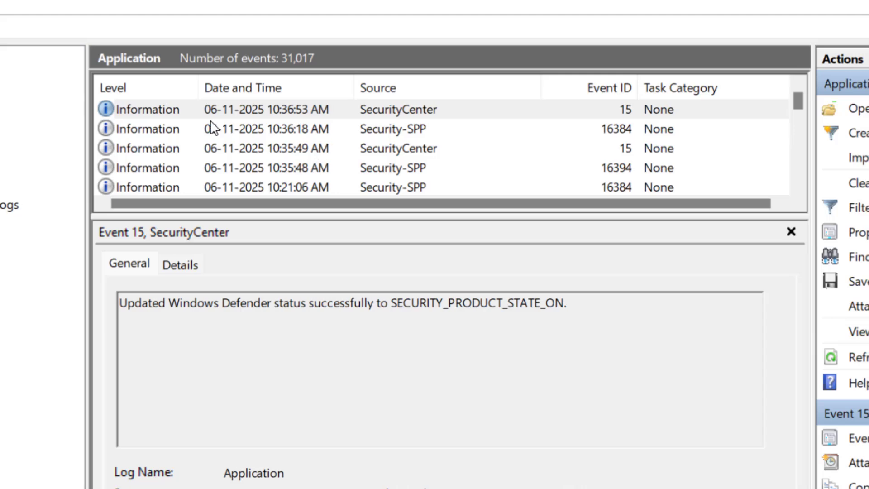
{"action": "left_click", "coordinate": [266, 111]}
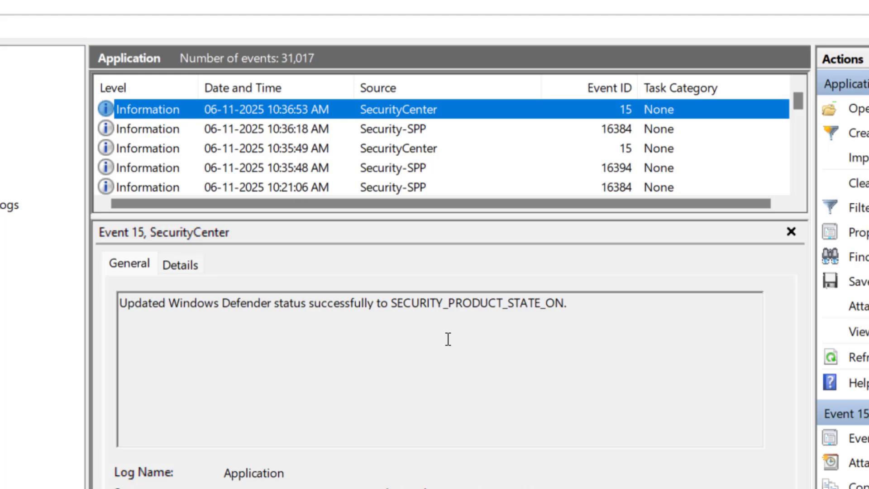
{"action": "key", "text": "alt+Tab"}
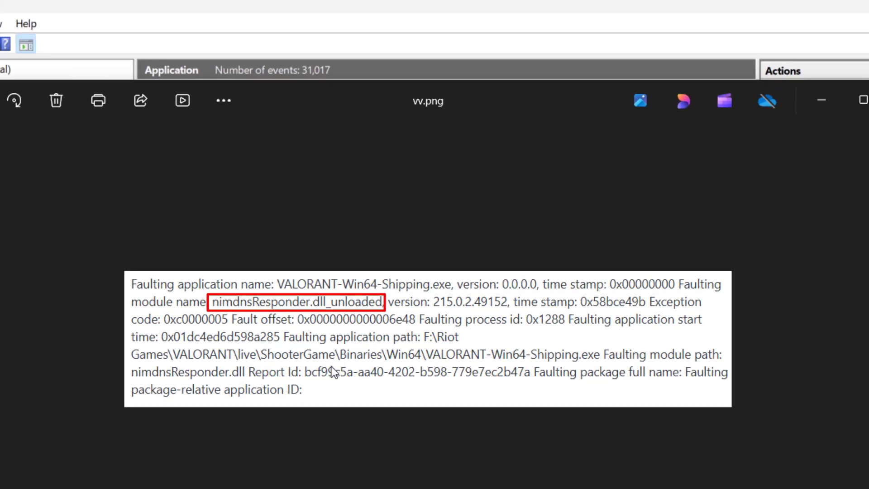
- Launch Command Prompt as administrator from a Start search for CMD, approving UAC
{"action": "key", "text": "super"}
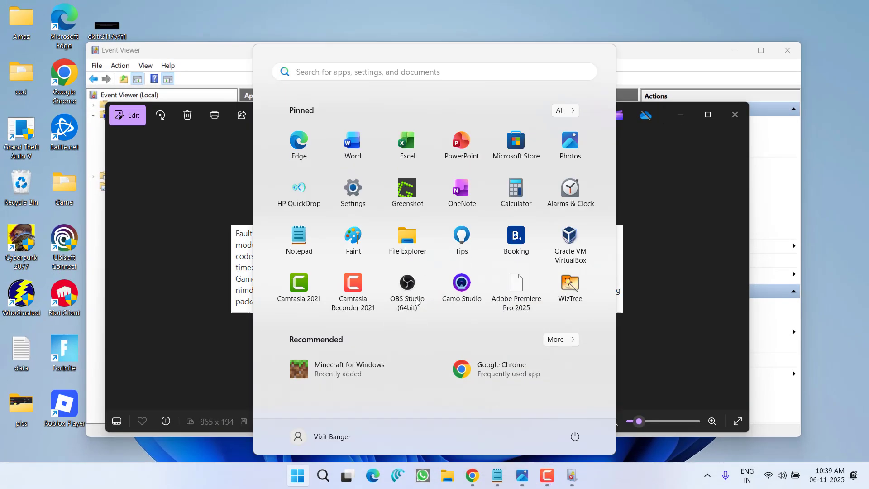
{"action": "type", "text": "CMD"}
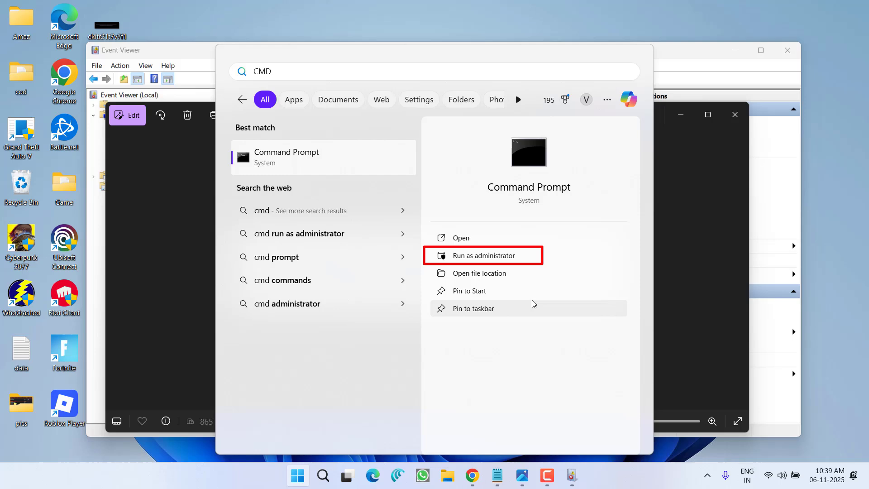
{"action": "left_click", "coordinate": [500, 259]}
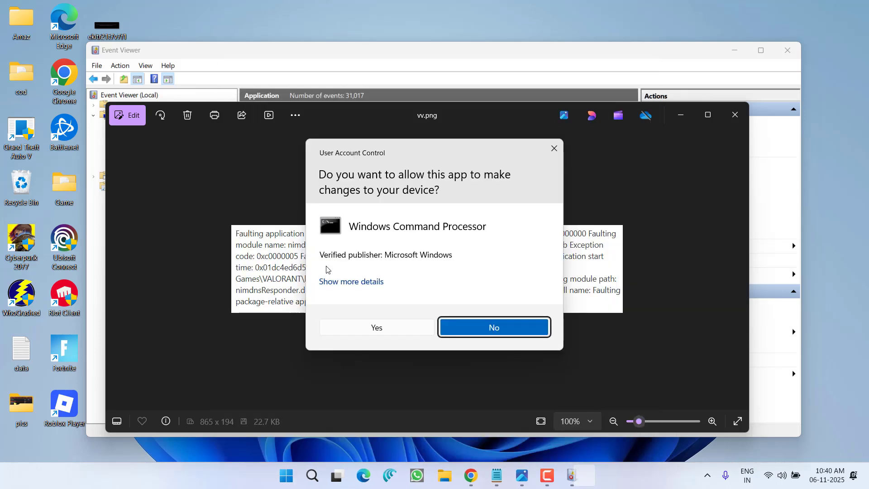
{"action": "left_click", "coordinate": [406, 327]}
{"action": "left_click", "coordinate": [301, 162]}
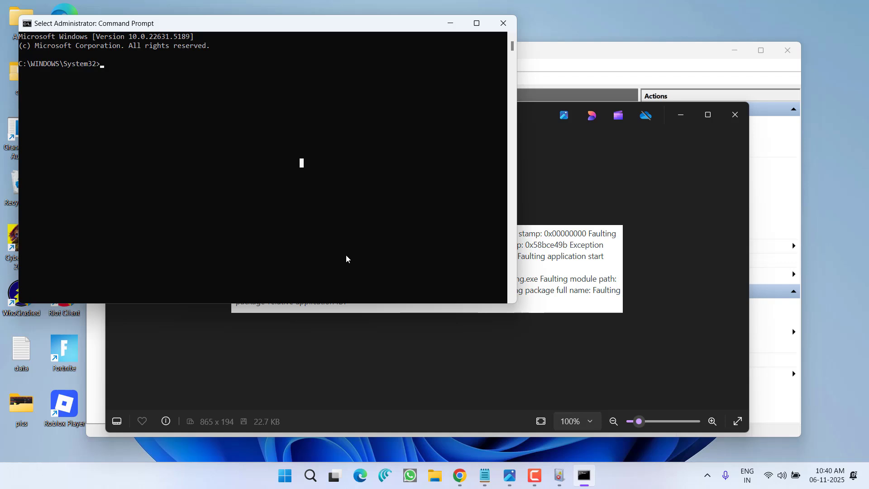
- Copy the dir search command line from the Notepad fix notes
{"action": "left_click", "coordinate": [485, 475]}
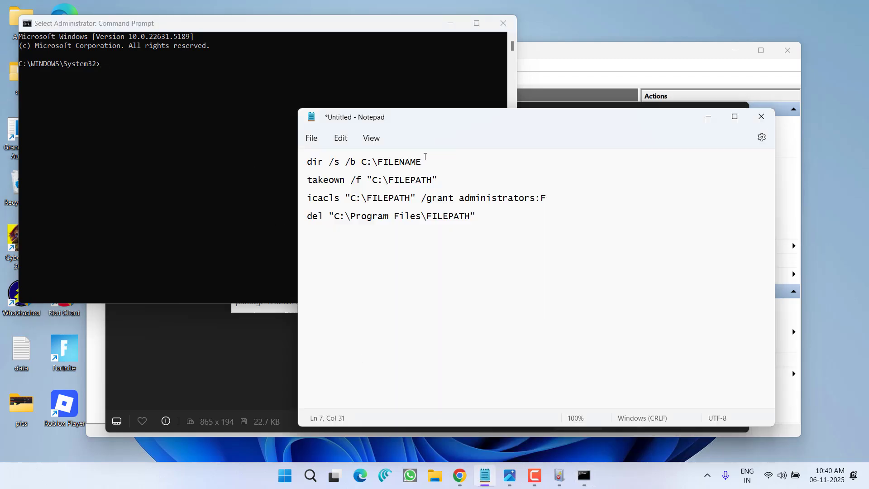
{"action": "left_click_drag", "start_coordinate": [426, 161], "coordinate": [307, 165]}
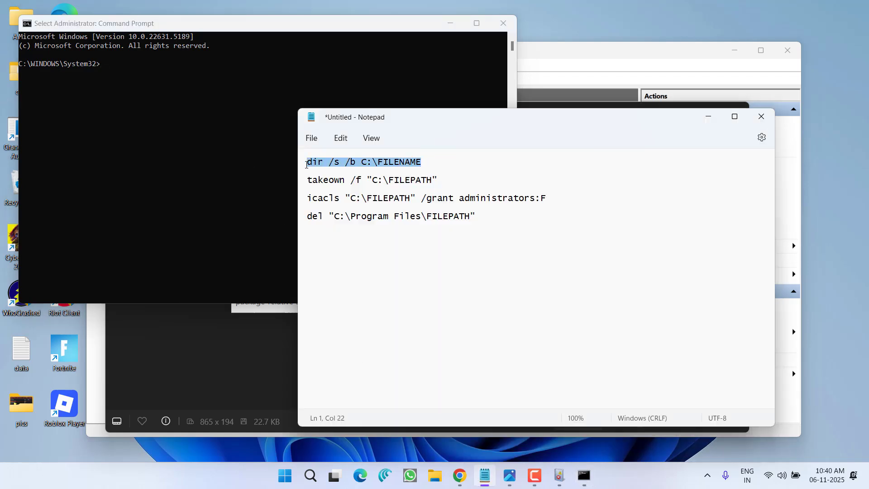
{"action": "right_click", "coordinate": [340, 165]}
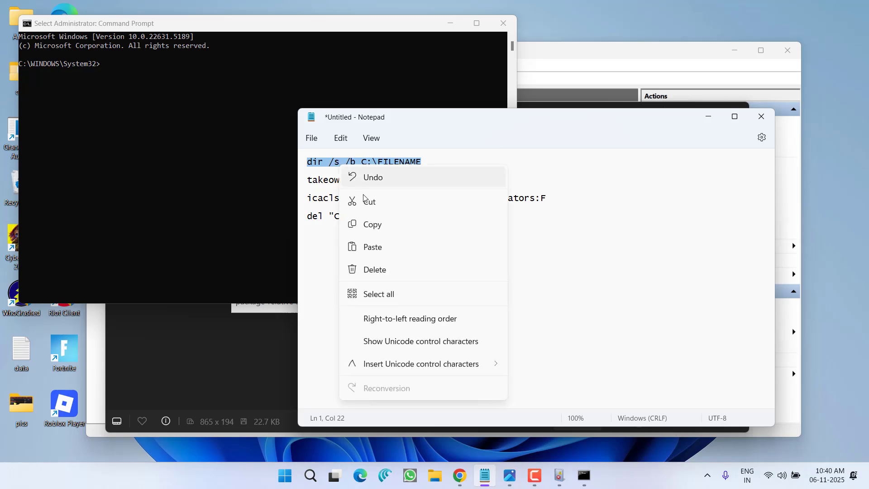
{"action": "left_click", "coordinate": [372, 224]}
- Run the dir search for MDNSNSP.DLL in the console and copy the first found path
{"action": "left_click", "coordinate": [134, 81]}
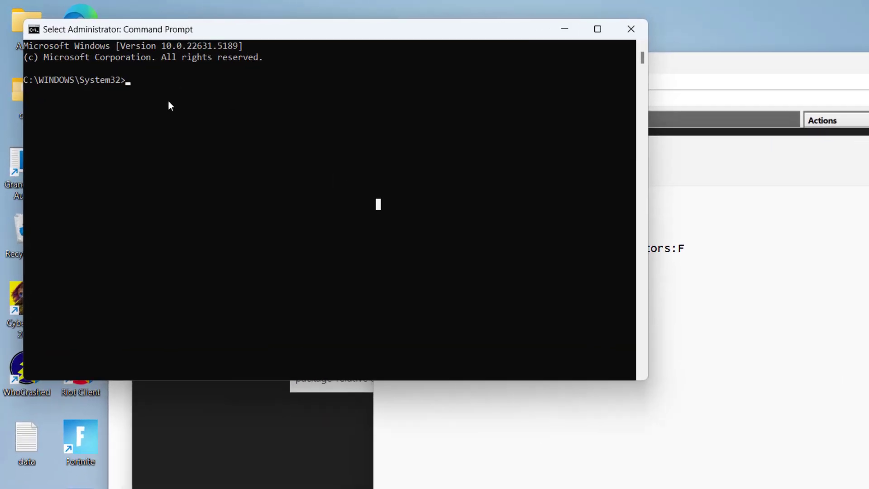
{"action": "key", "text": "ctrl+v"}
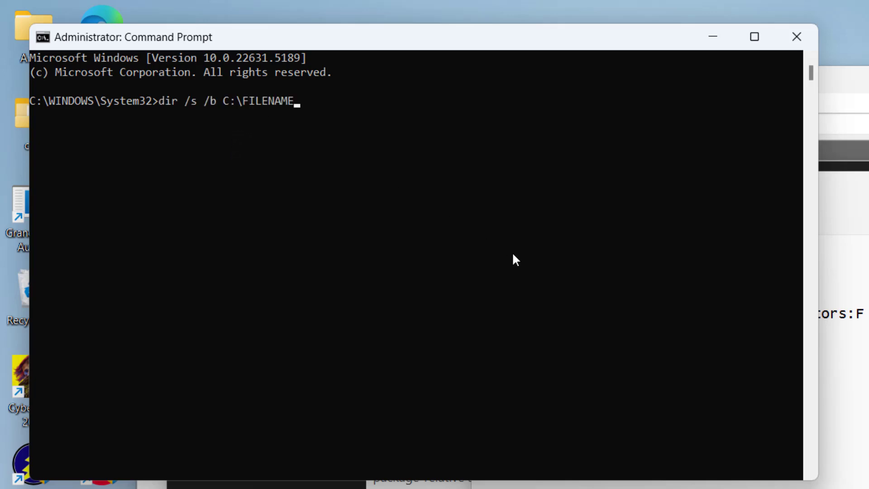
{"action": "key", "text": "BackSpace"}
{"action": "key", "text": "BackSpace"}
{"action": "key", "text": "BackSpace"}
{"action": "key", "text": "BackSpace"}
{"action": "key", "text": "BackSpace"}
{"action": "key", "text": "BackSpace"}
{"action": "key", "text": "BackSpace"}
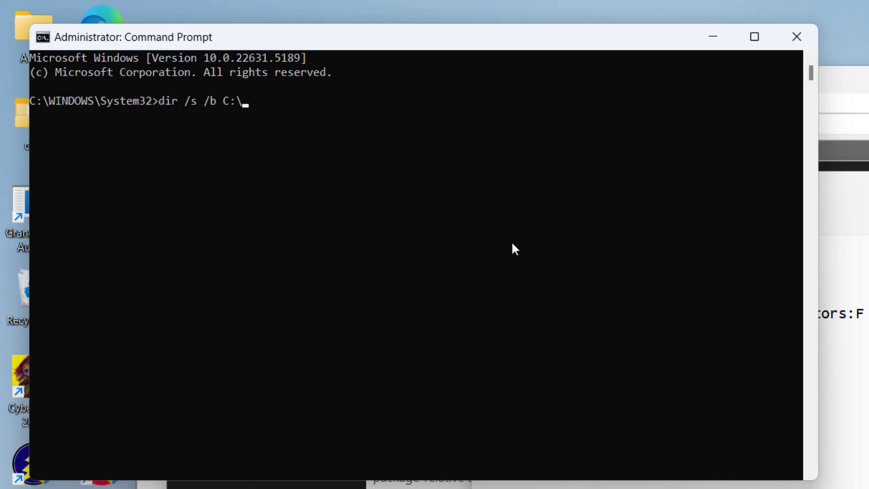
{"action": "type", "text": "M"}
{"action": "type", "text": "DNSNSP"}
{"action": "type", "text": ".DLL"}
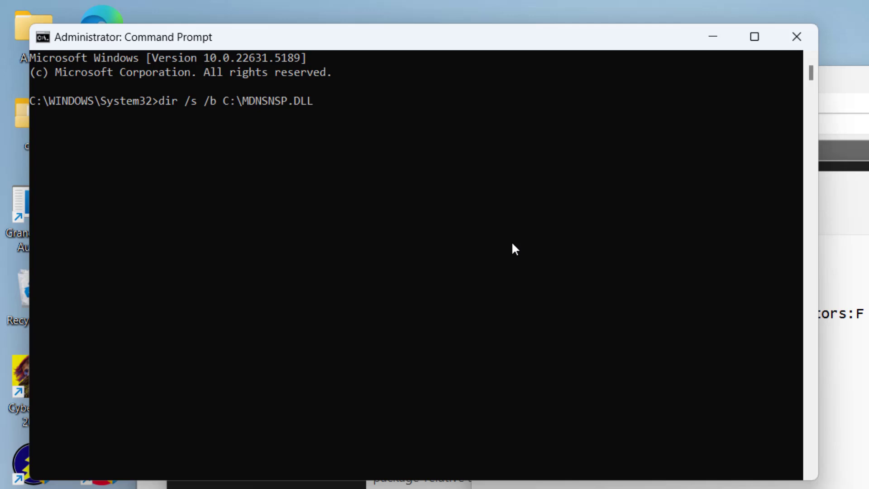
{"action": "key", "text": "Return"}
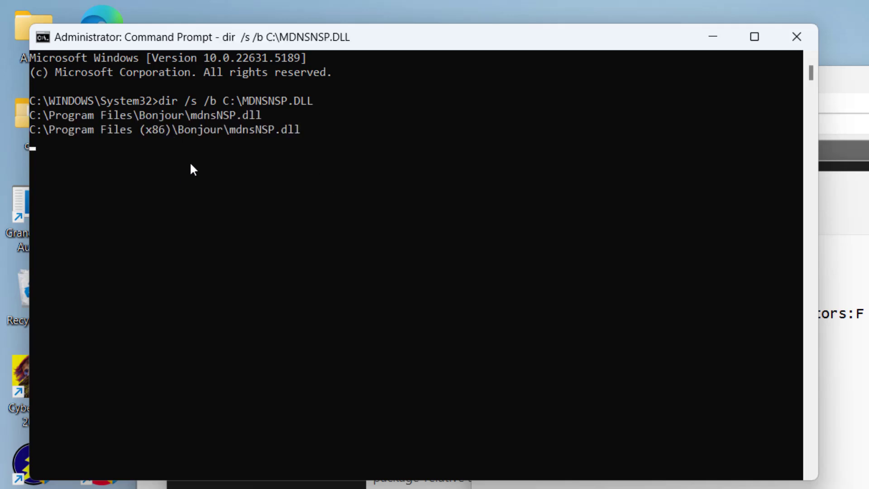
{"action": "left_click_drag", "start_coordinate": [266, 115], "coordinate": [31, 116]}
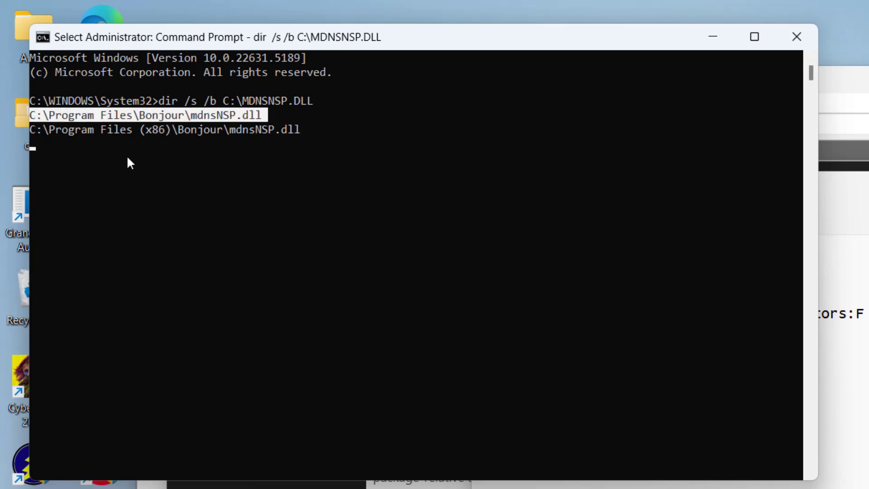
{"action": "key", "text": "ctrl+c"}
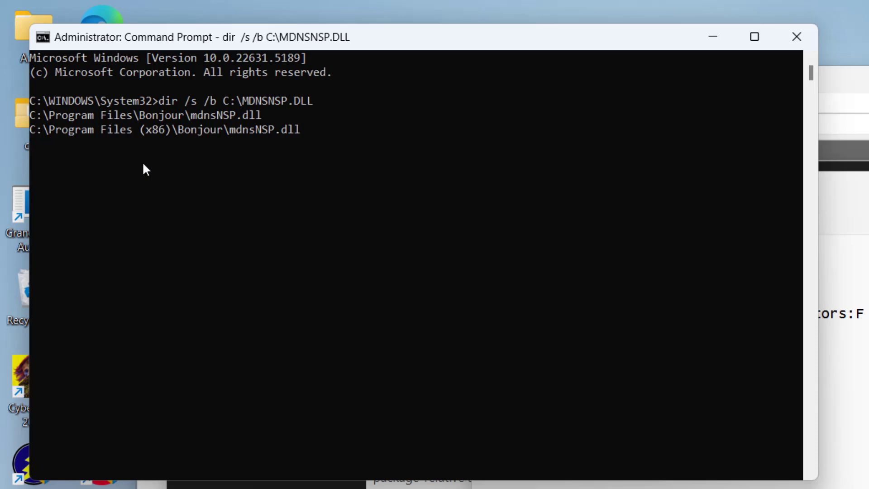
- Paste the found mdnsNSP.dll path below the commands in Notepad and copy it
{"action": "left_click", "coordinate": [814, 356]}
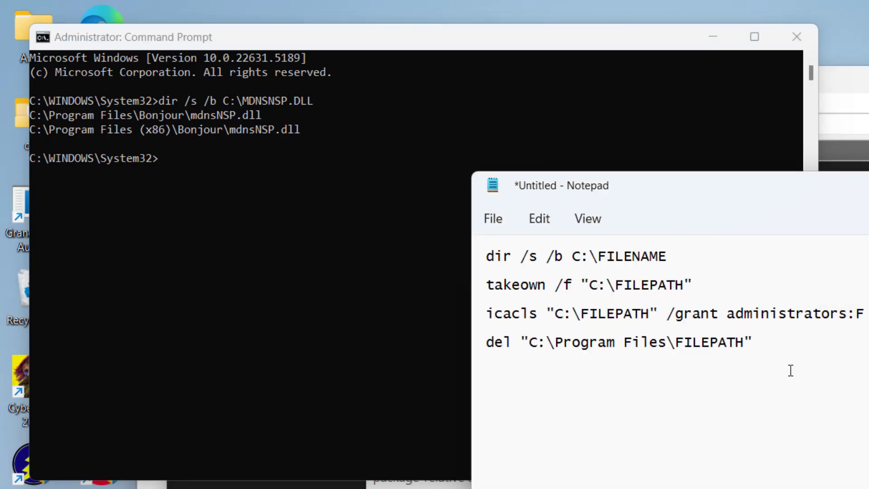
{"action": "key", "text": "Return"}
{"action": "key", "text": "Return"}
{"action": "key", "text": "Return"}
{"action": "key", "text": "ctrl+v"}
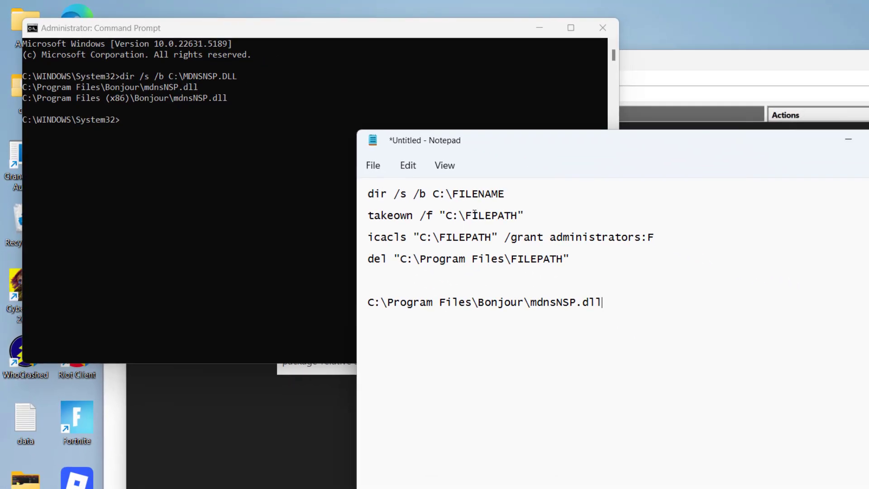
{"action": "left_click_drag", "start_coordinate": [472, 216], "coordinate": [504, 216]}
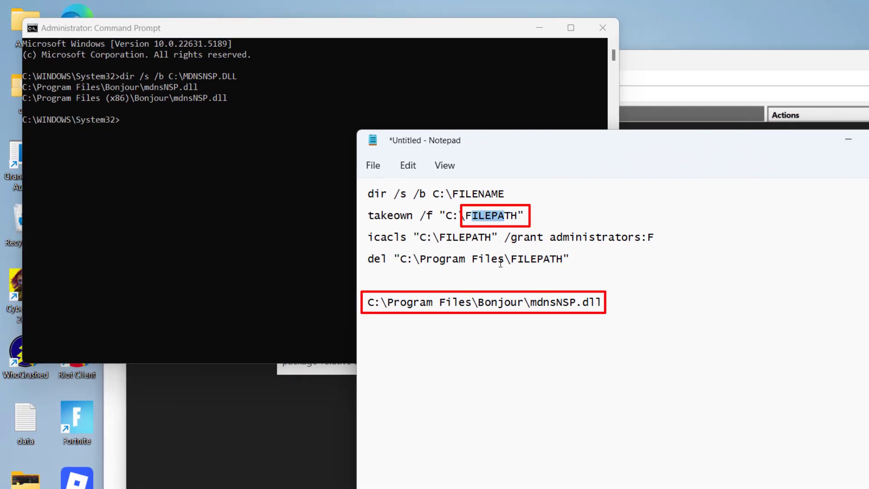
{"action": "left_click_drag", "start_coordinate": [604, 302], "coordinate": [368, 304]}
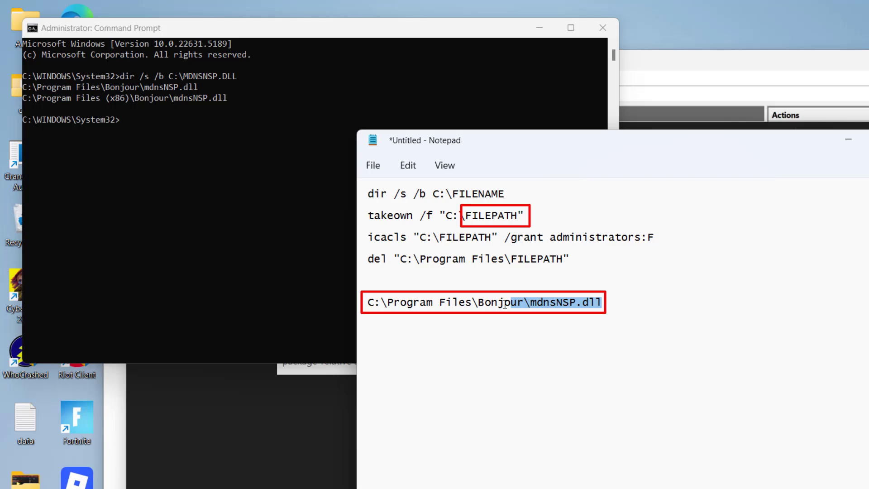
{"action": "right_click", "coordinate": [382, 310]}
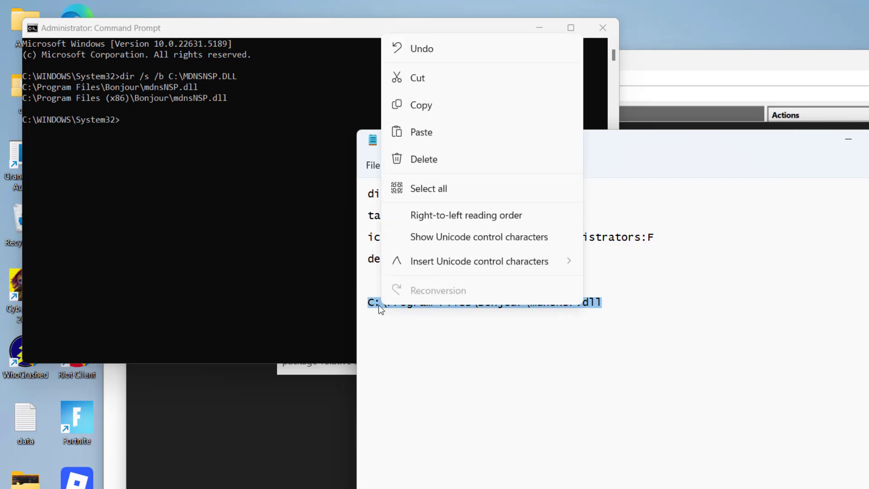
{"action": "left_click", "coordinate": [426, 110]}
- Replace FILEPATH in the takeown, icacls and del commands with the Bonjour mdnsNSP.dll path
{"action": "left_click", "coordinate": [502, 217]}
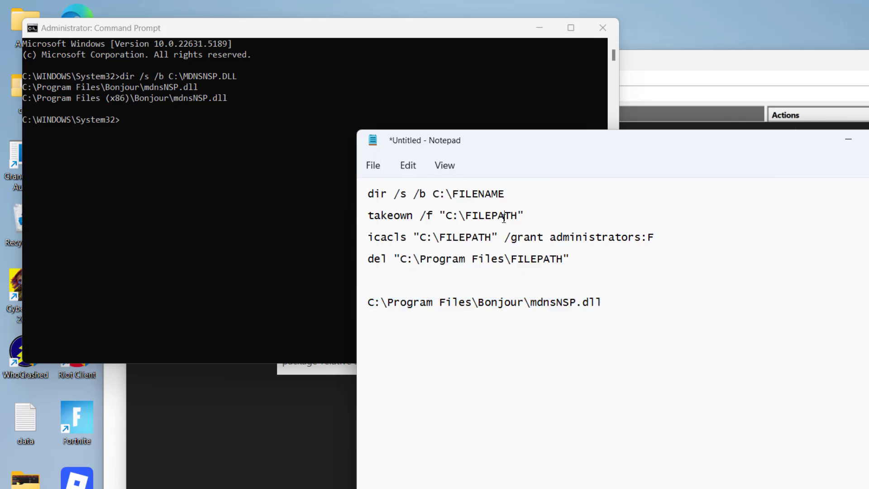
{"action": "mouse_move", "coordinate": [519, 215]}
{"action": "left_mouse_down"}
{"action": "mouse_move", "coordinate": [465, 215]}
{"action": "mouse_move", "coordinate": [454, 237]}
{"action": "mouse_move", "coordinate": [440, 239]}
{"action": "left_mouse_up"}
{"action": "key", "text": "ctrl+v"}
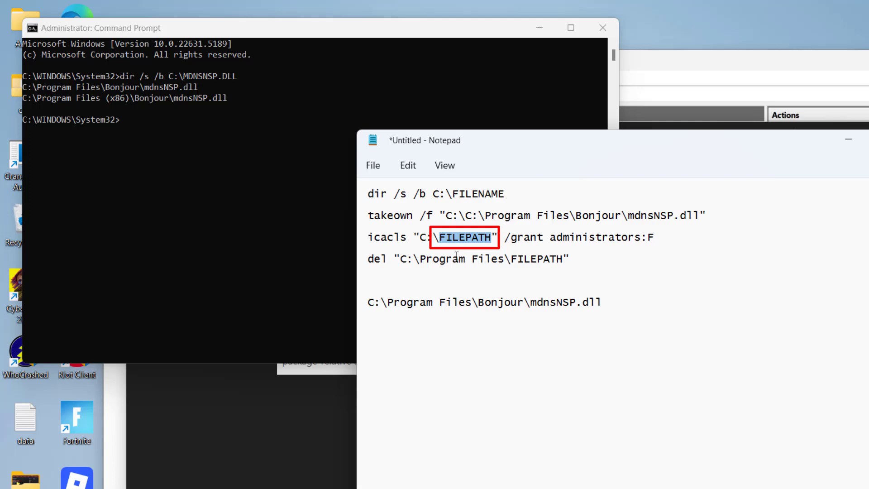
{"action": "key", "text": "ctrl+v"}
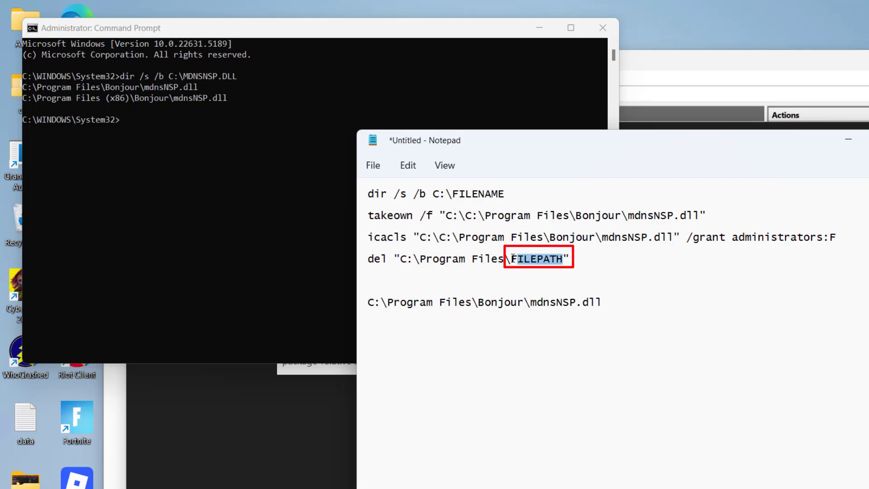
{"action": "left_click_drag", "start_coordinate": [563, 259], "coordinate": [511, 259]}
{"action": "key", "text": "ctrl+v"}
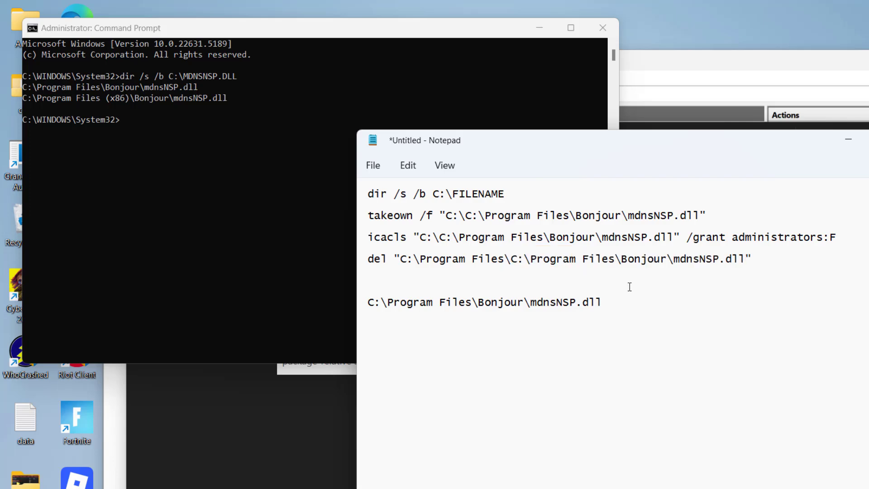
{"action": "left_click_drag", "start_coordinate": [705, 216], "coordinate": [368, 216]}
- Run the takeown command from the notes in the administrator console
{"action": "right_click", "coordinate": [384, 219]}
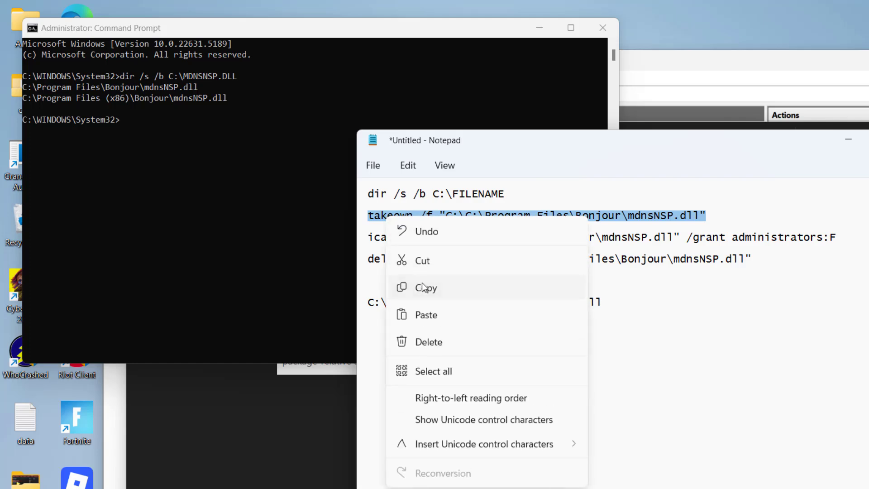
{"action": "left_click", "coordinate": [418, 287]}
{"action": "left_click", "coordinate": [220, 158]}
{"action": "right_click", "coordinate": [220, 158]}
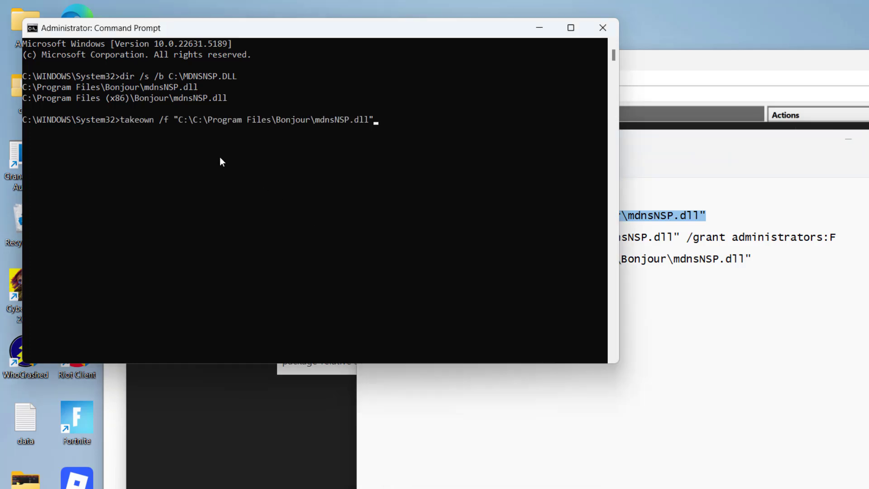
{"action": "key", "text": "Return"}
- Run the icacls command from the notes in the administrator console
{"action": "left_click", "coordinate": [767, 309]}
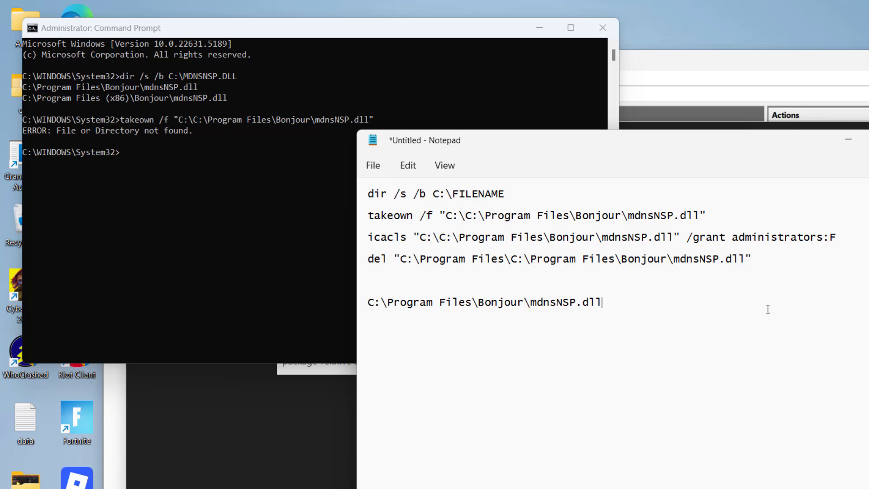
{"action": "left_click_drag", "start_coordinate": [843, 238], "coordinate": [351, 242]}
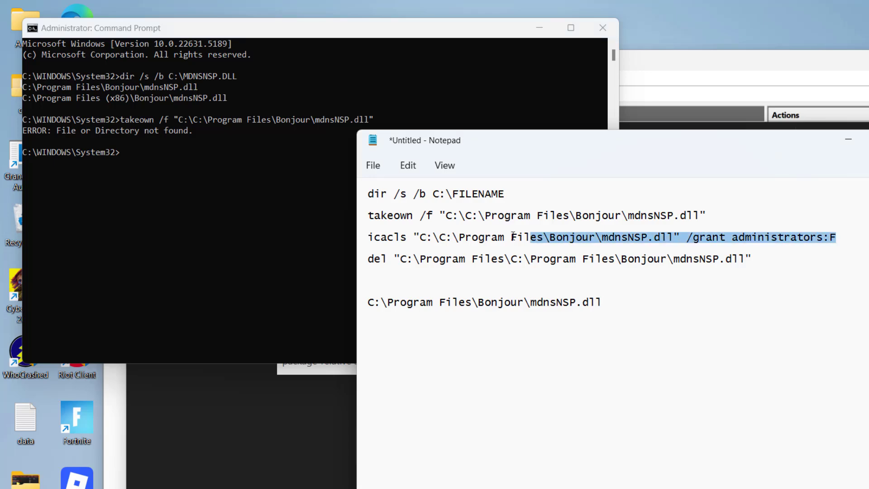
{"action": "key", "text": "ctrl+c"}
{"action": "left_click", "coordinate": [197, 170]}
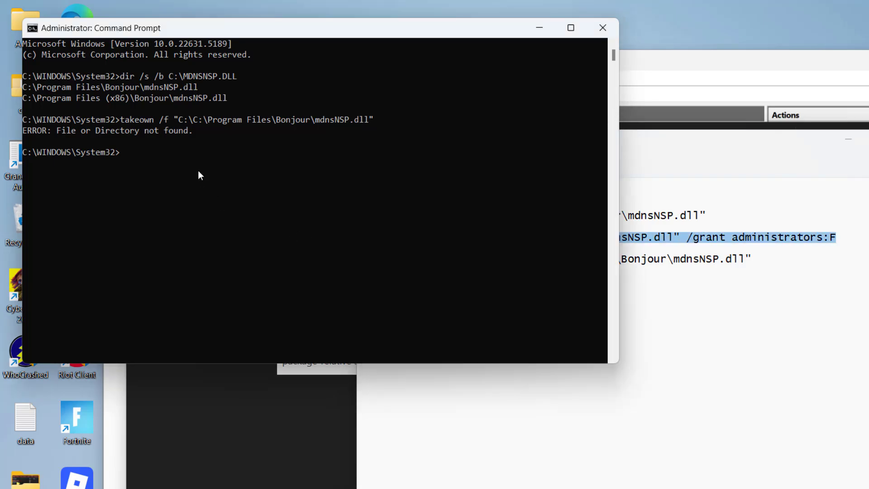
{"action": "right_click", "coordinate": [199, 171]}
{"action": "key", "text": "Return"}
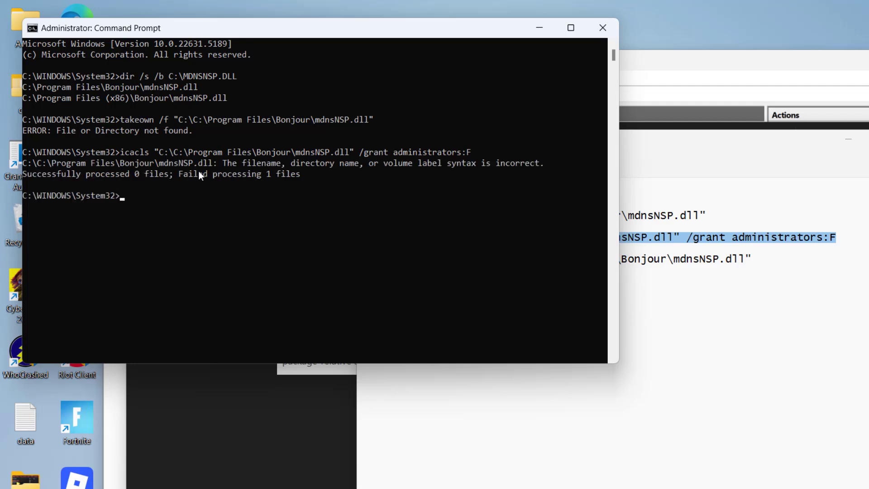
- Compare the x86 Bonjour path in the console output with the path in the takeown command
{"action": "left_click", "coordinate": [226, 99]}
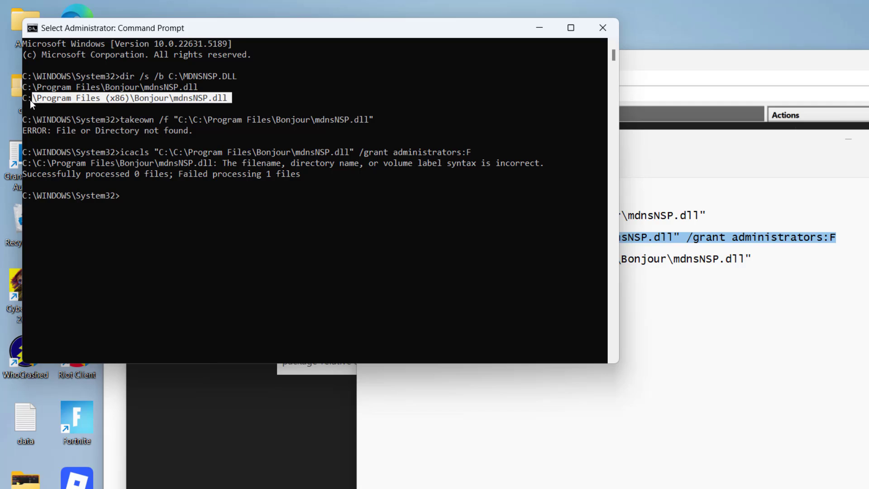
{"action": "left_click_drag", "start_coordinate": [30, 100], "coordinate": [25, 99]}
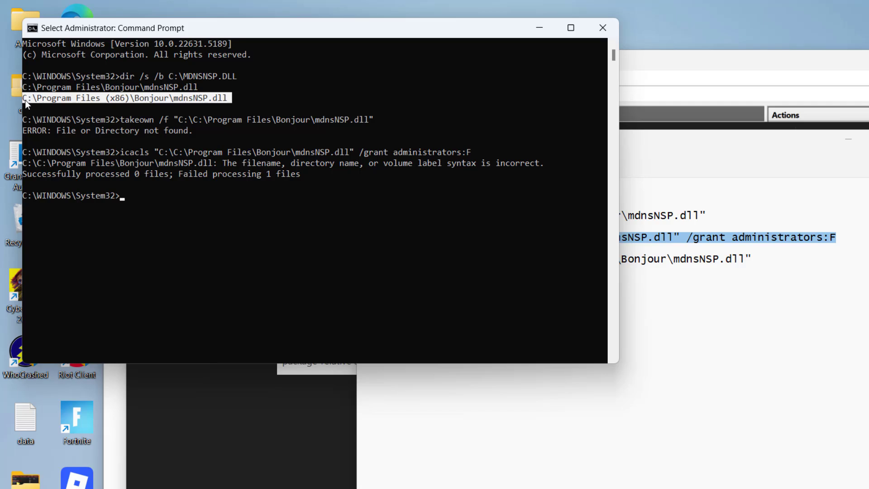
{"action": "left_click", "coordinate": [708, 301]}
{"action": "left_click_drag", "start_coordinate": [466, 216], "coordinate": [699, 221]}
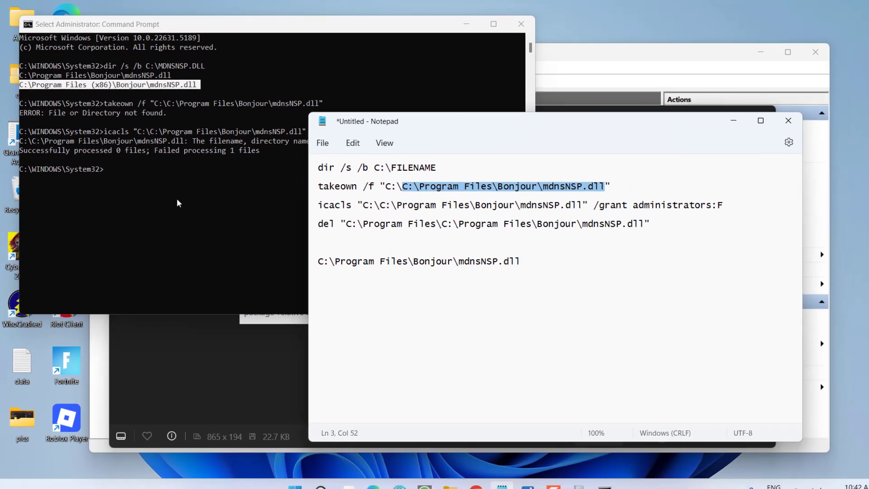
{"action": "left_click", "coordinate": [177, 203]}
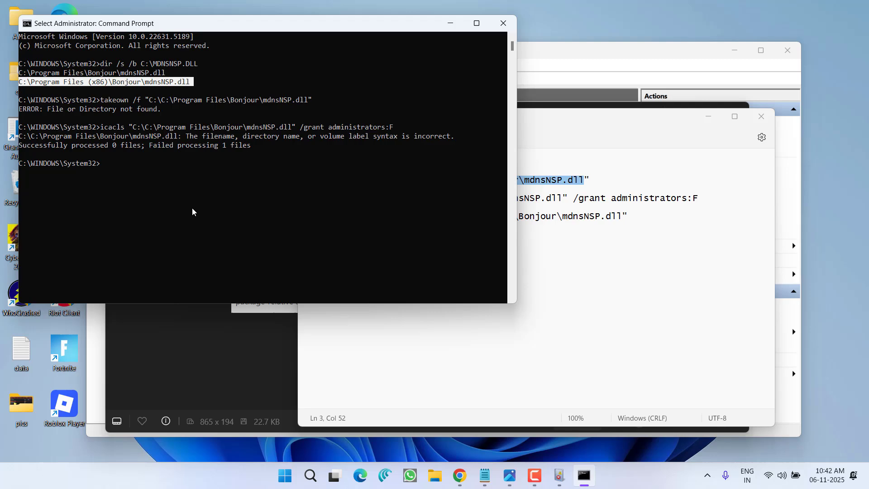
- Close the old console and minimize the Notepad and Photos windows
{"action": "left_click", "coordinate": [503, 23]}
{"action": "left_click", "coordinate": [708, 116]}
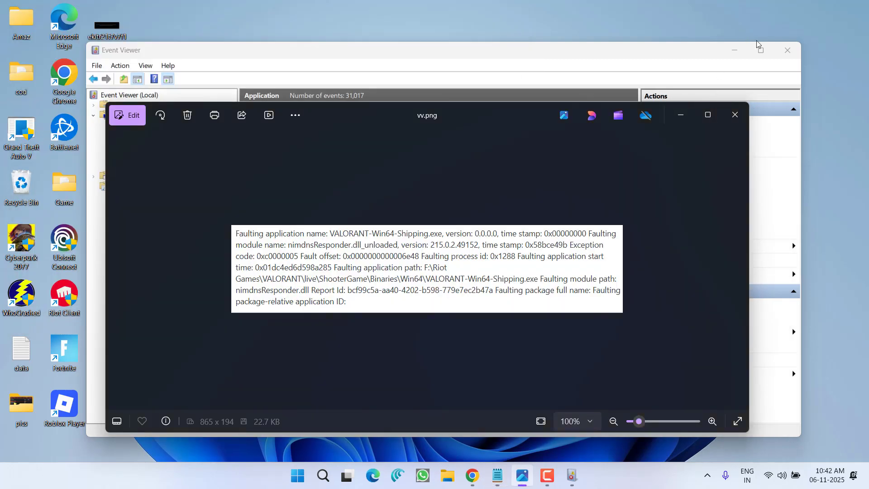
{"action": "left_click", "coordinate": [679, 118]}
- Launch a new Command Prompt as administrator from Start search, accepting UAC
{"action": "key", "text": "super"}
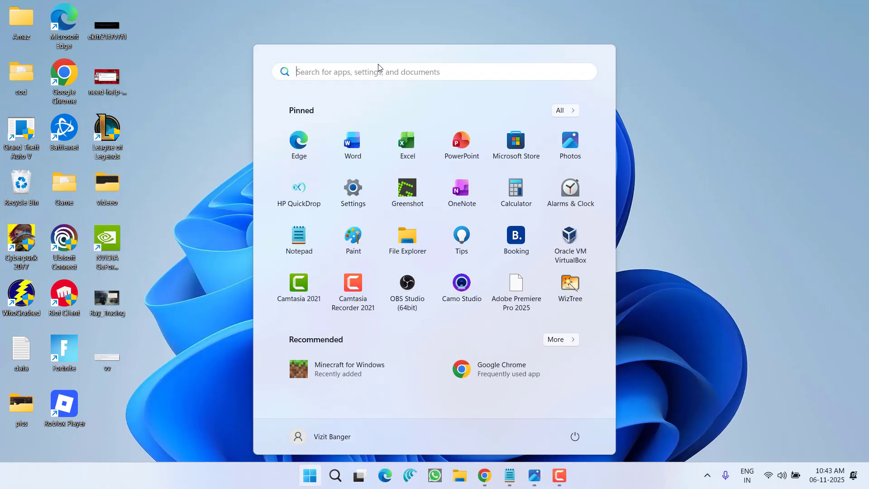
{"action": "type", "text": "CMD"}
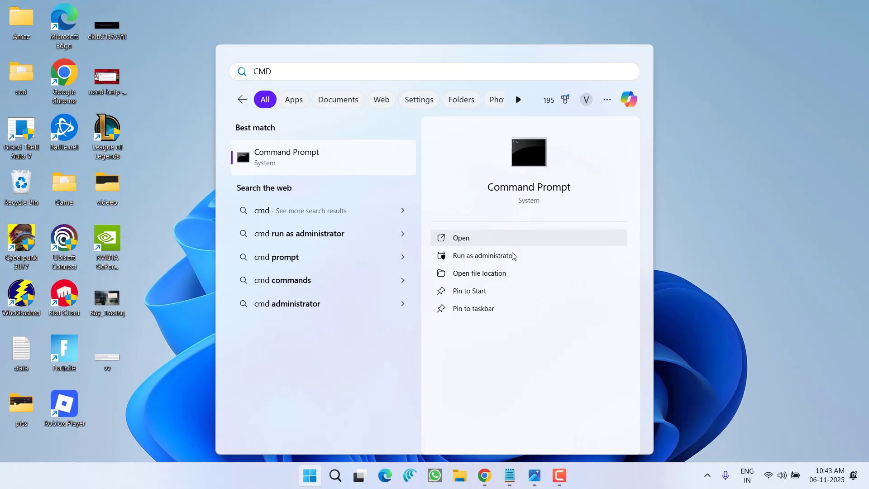
{"action": "left_click", "coordinate": [504, 256]}
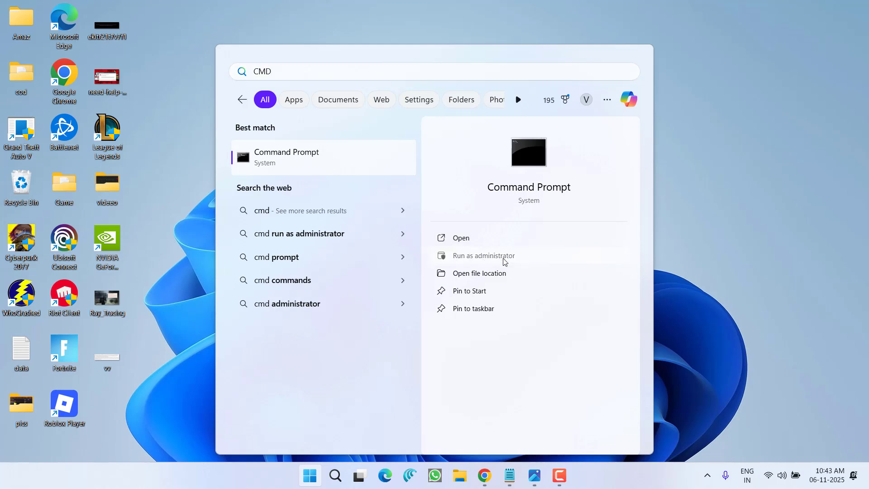
{"action": "left_click", "coordinate": [391, 339]}
{"action": "left_click", "coordinate": [198, 179]}
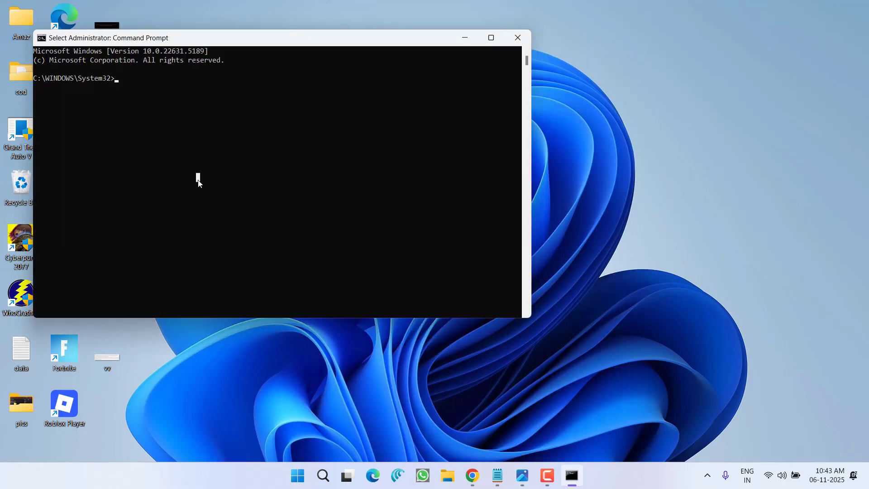
- Run NETSH WINSOCK RESET CATALOG and highlight the restart-required message
{"action": "type", "text": "NETSH"}
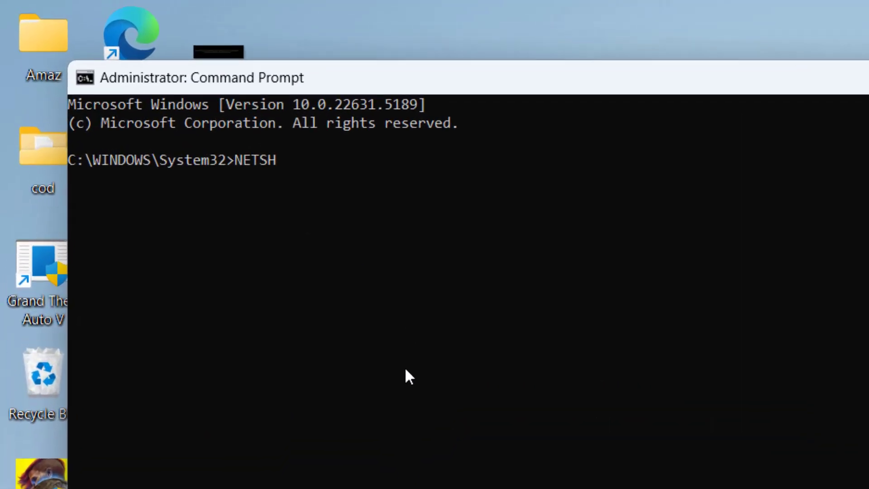
{"action": "type", "text": " WINSOCK RE"}
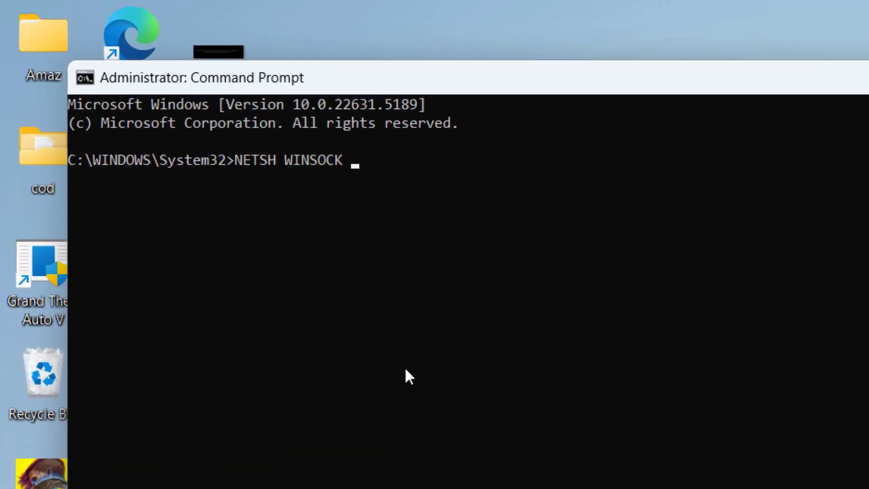
{"action": "type", "text": "SET CAT"}
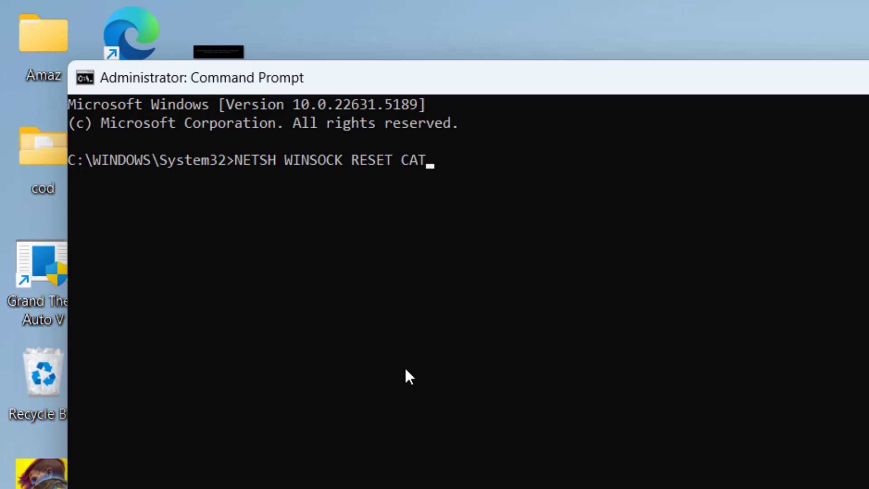
{"action": "type", "text": "ALOG"}
{"action": "key", "text": "Return"}
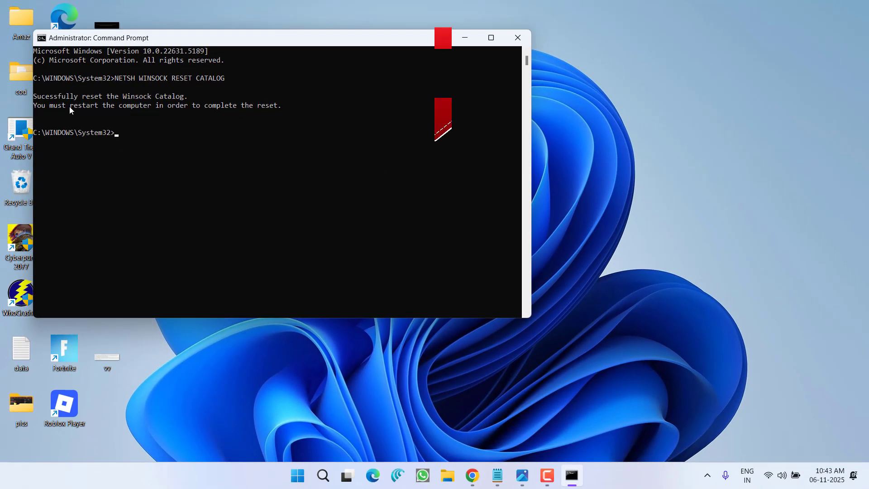
{"action": "left_click_drag", "start_coordinate": [67, 106], "coordinate": [179, 106]}
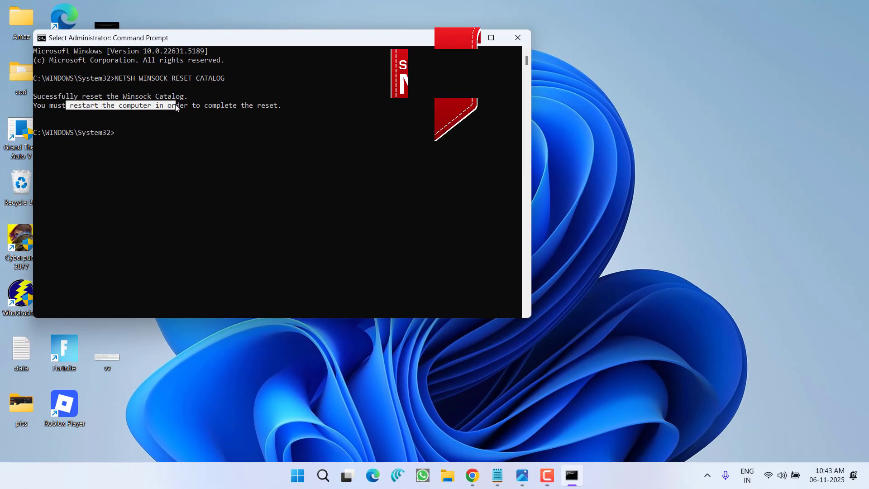
- Close the administrator Command Prompt window to return to the desktop
{"action": "left_click", "coordinate": [527, 35]}
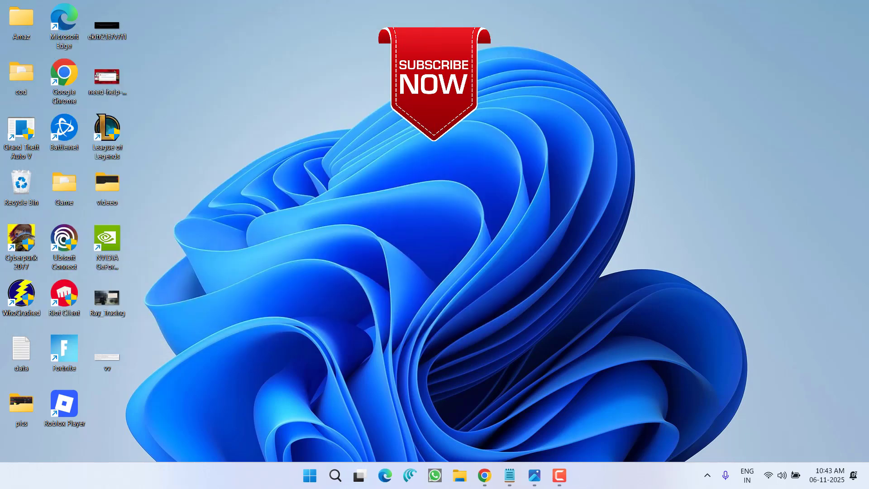